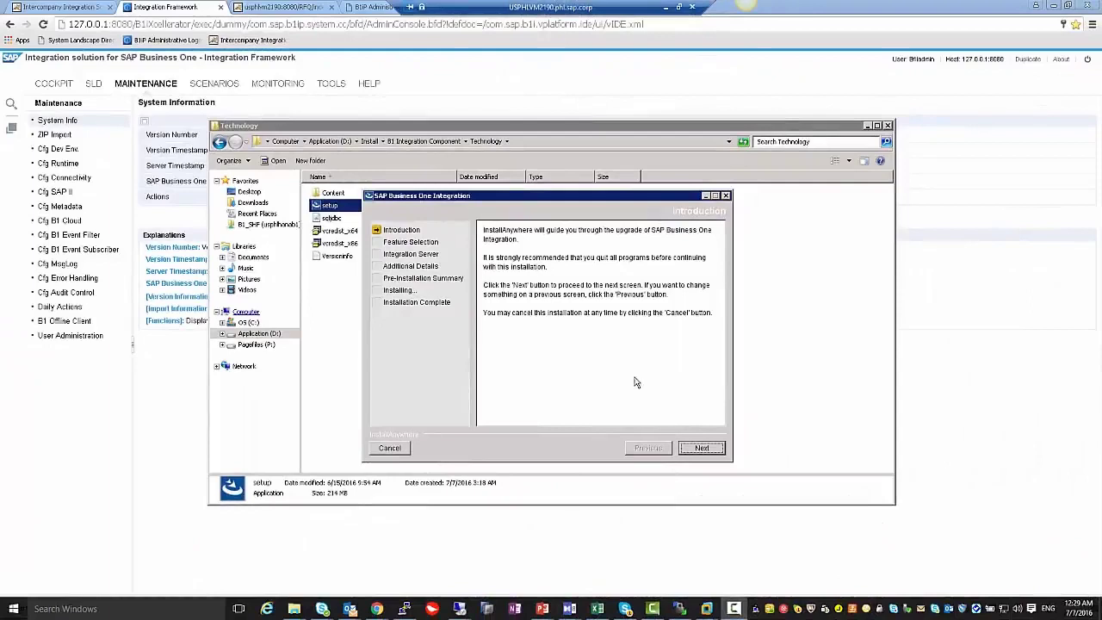
Step: Accept the default components, enter the HANA database password, and continue to scenario package activation
click(701, 447)
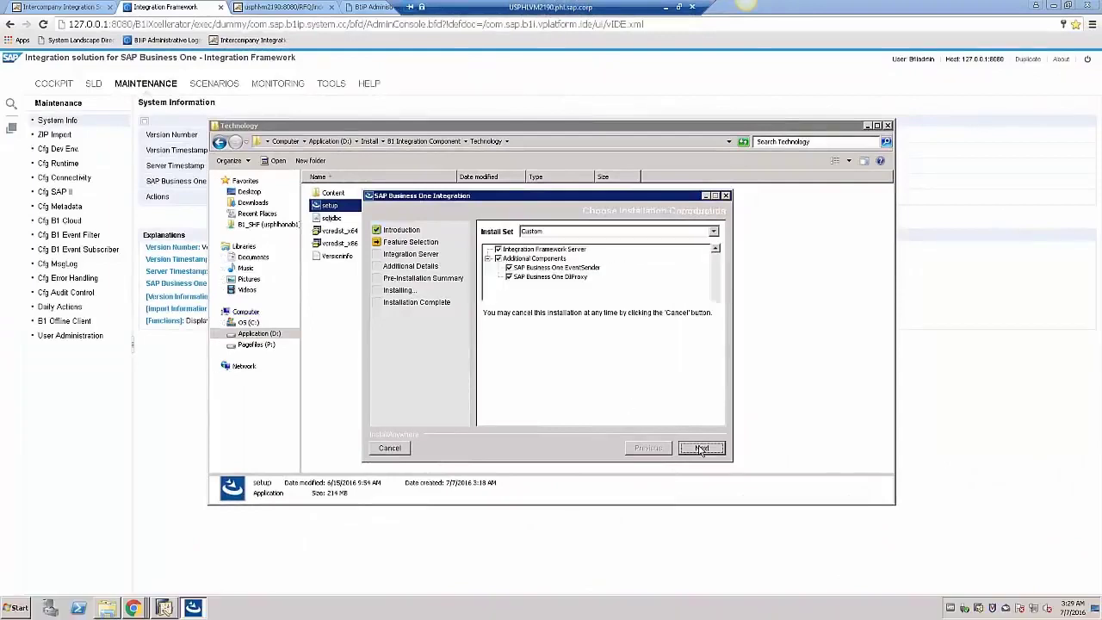
click(701, 449)
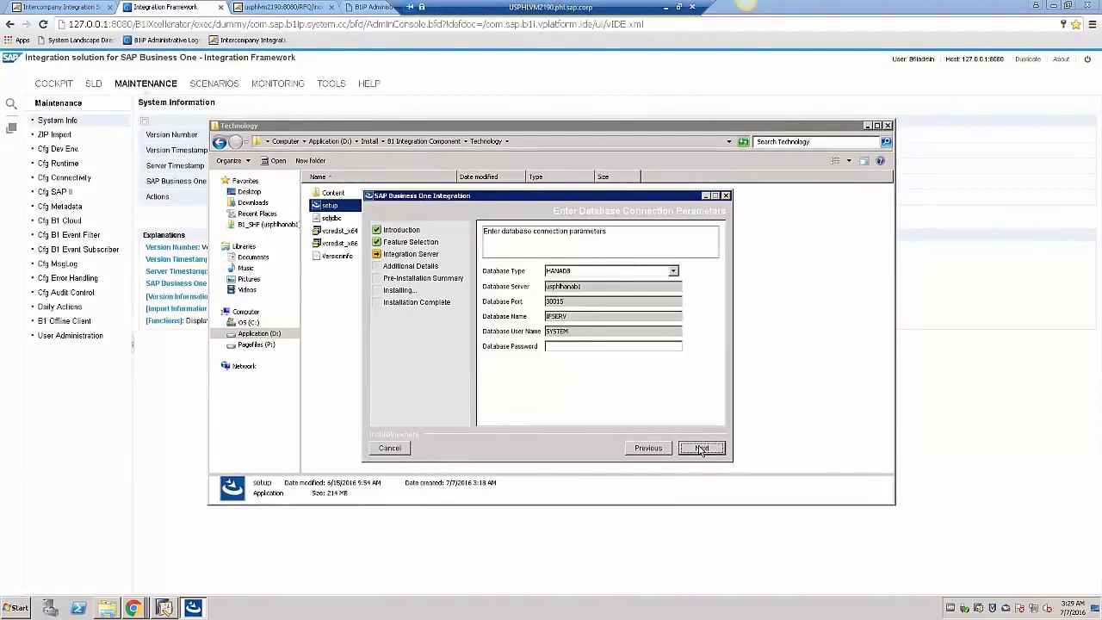
click(589, 345)
text(*)
text(*)
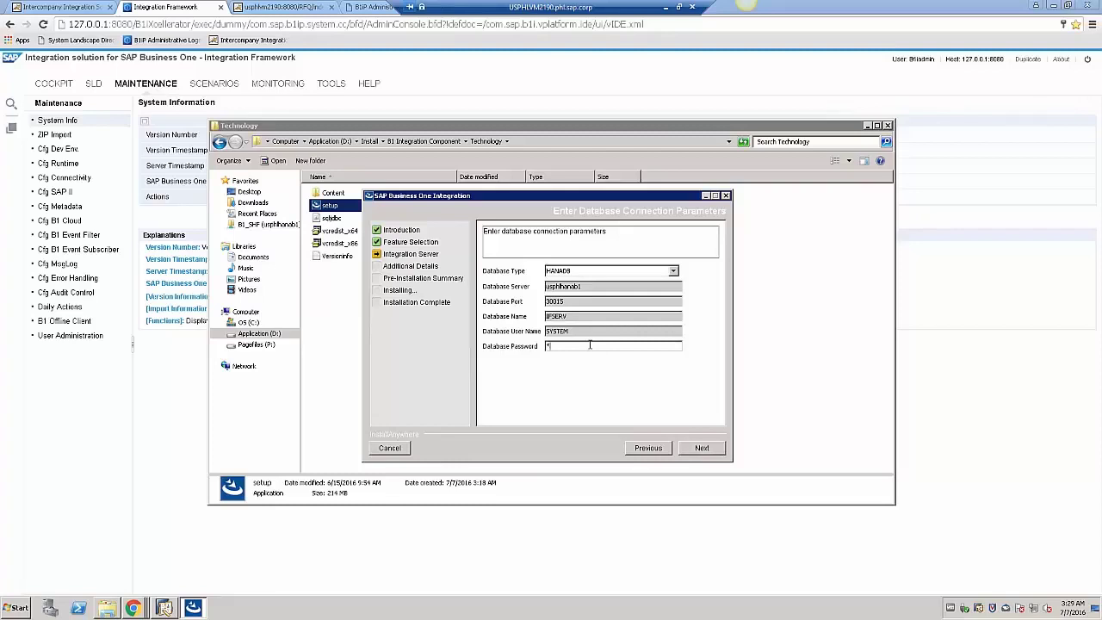
text(******)
text(*)
click(702, 448)
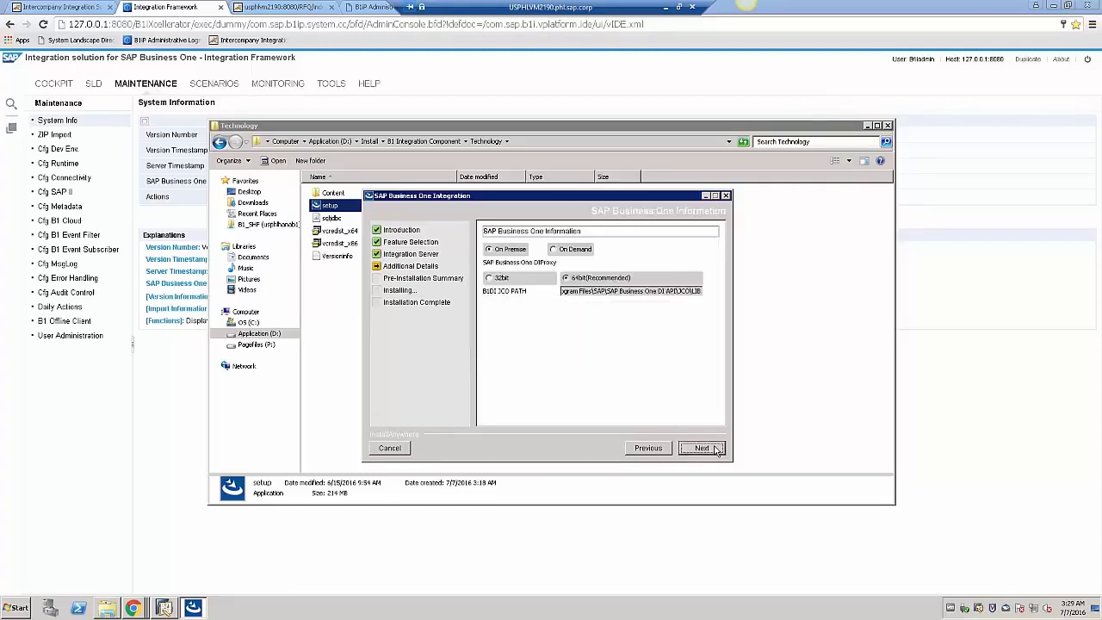
click(714, 449)
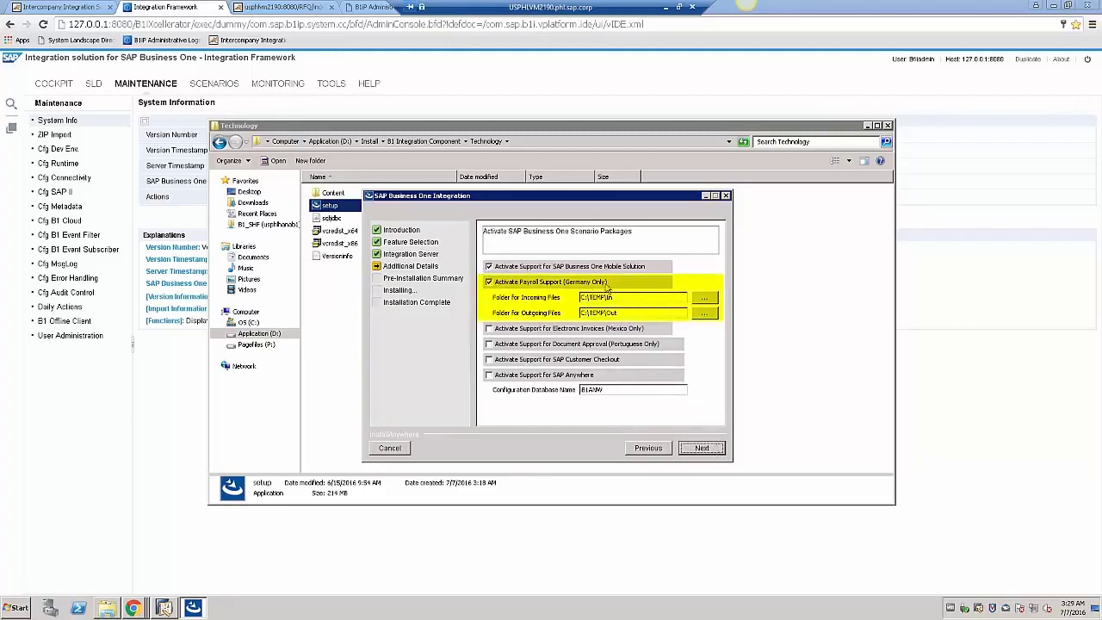
Step: Activate Customer Checkout and SAP Anywhere alongside Payroll Support, then continue to the pre-installation summary
click(490, 284)
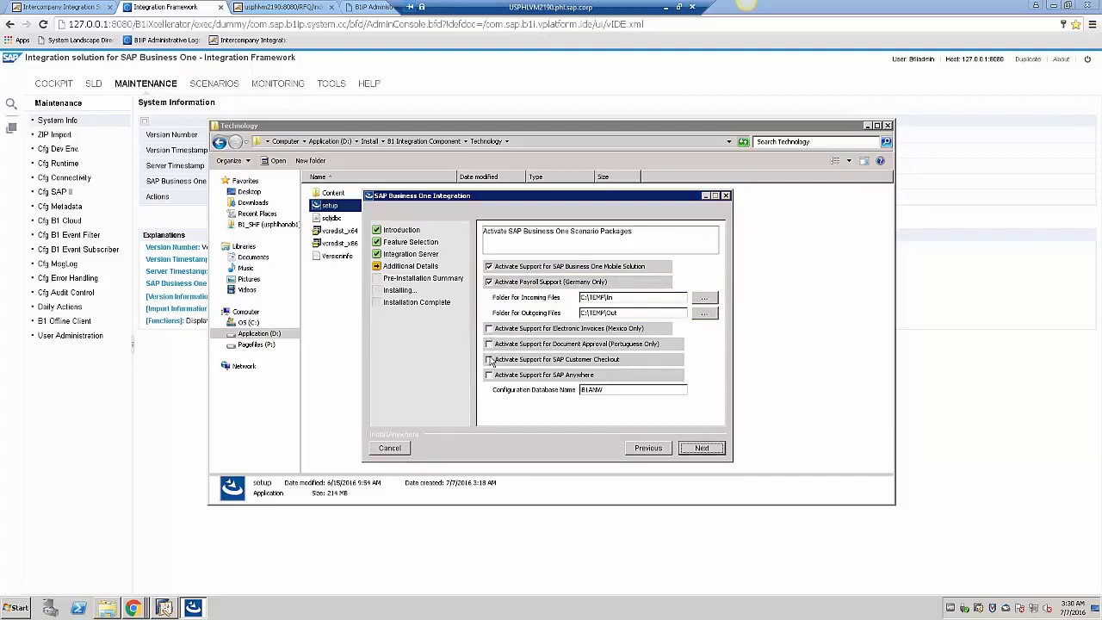
click(489, 360)
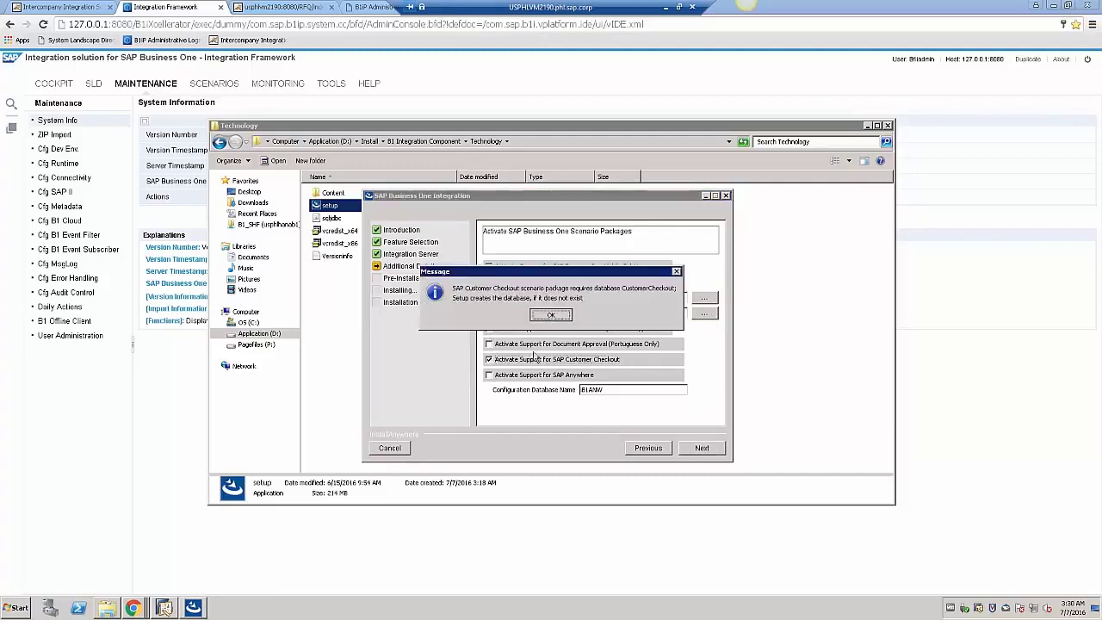
click(551, 315)
click(489, 375)
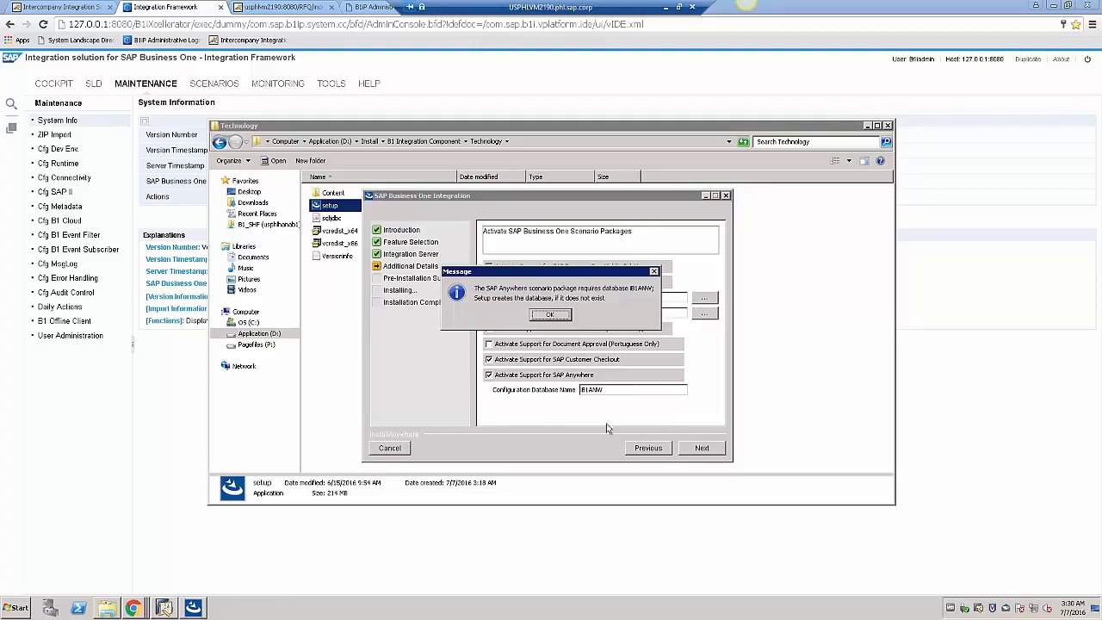
click(551, 315)
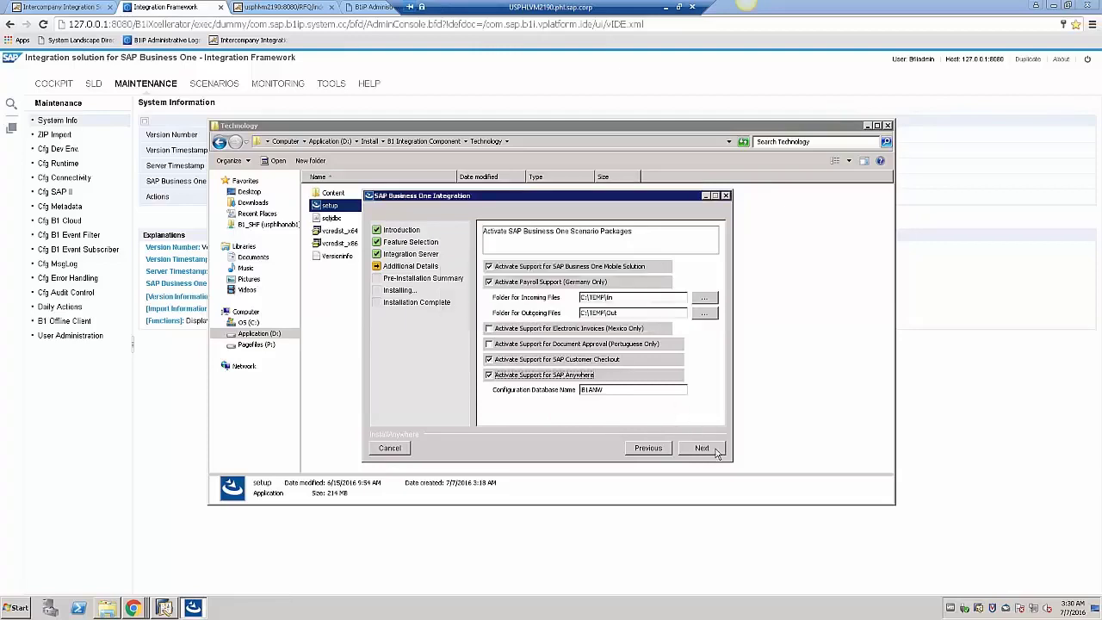
click(715, 451)
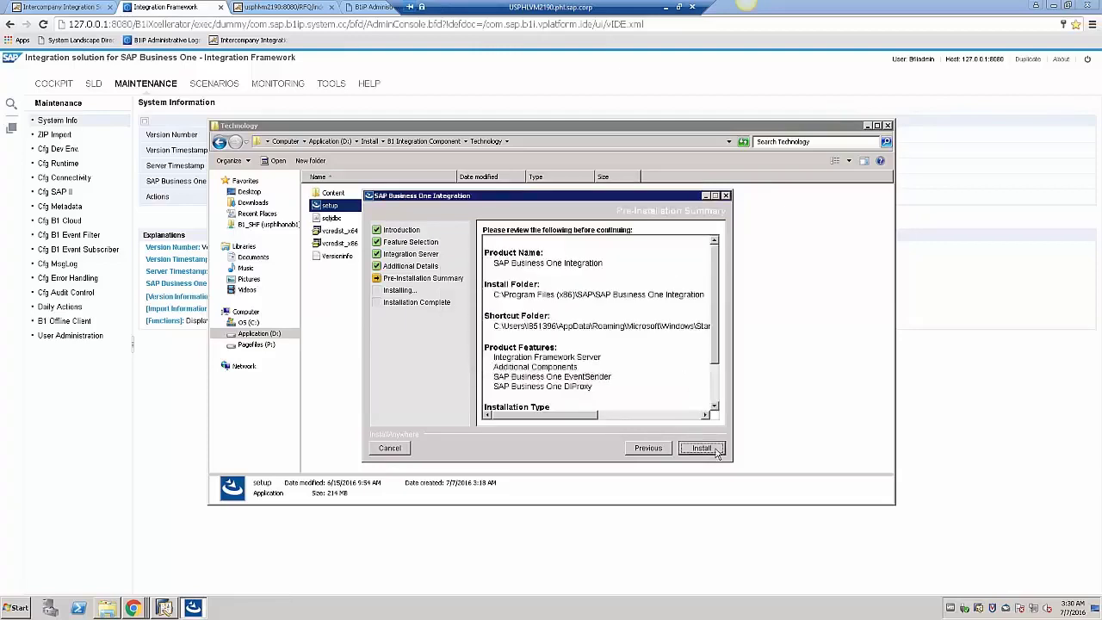
Step: Install SAP Business One Integration, then view the OEC Computers cockpit in SAP Business One
click(715, 451)
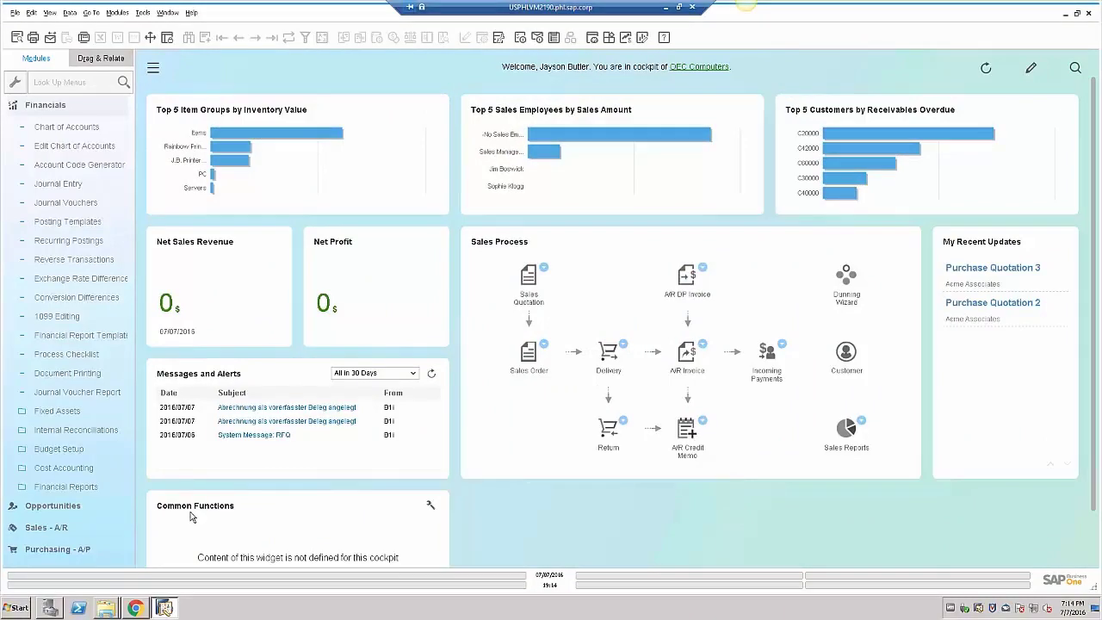
Step: Show the Scenarios > Control overview in the B1iF console in Chrome
click(141, 608)
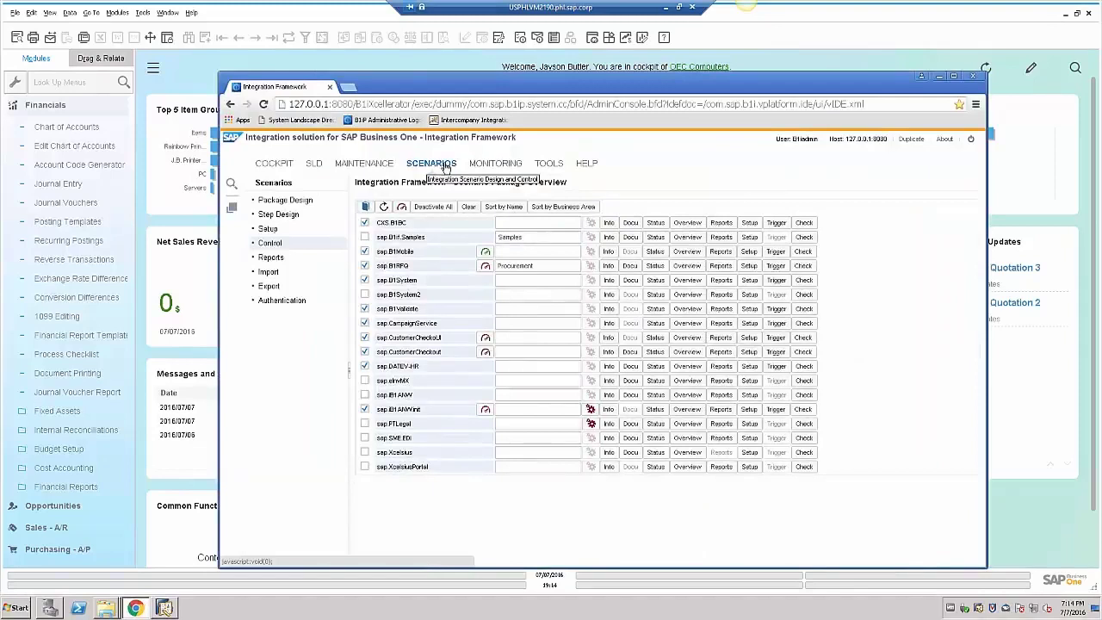
click(275, 244)
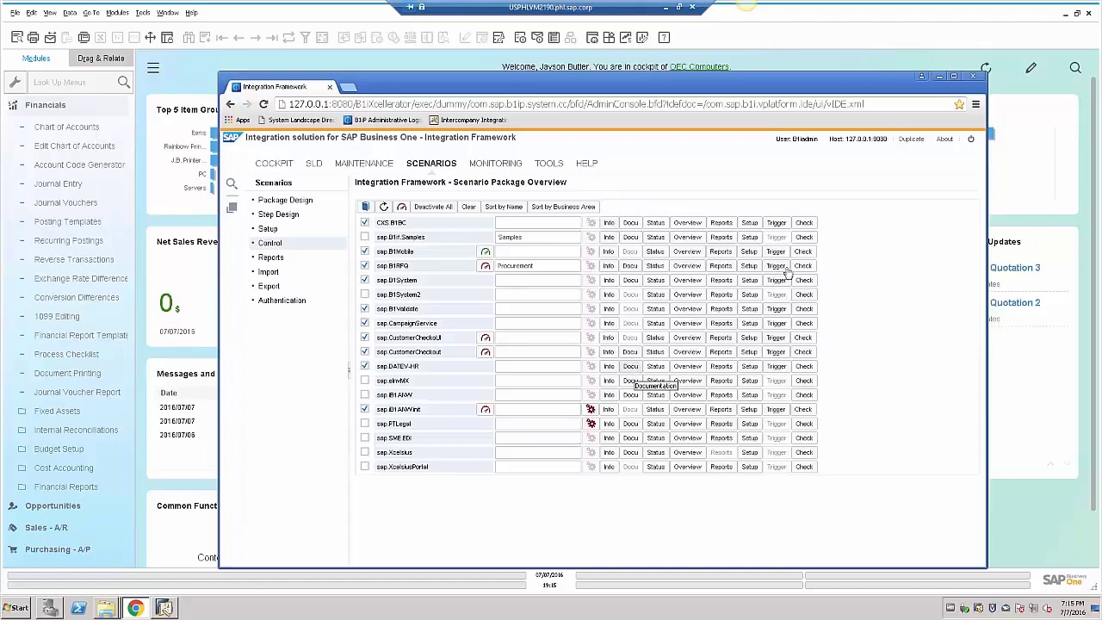
Step: Open From_Payroll_2010 - EN from the Sample Input Files folder in Excel, accepting the format warning
click(940, 76)
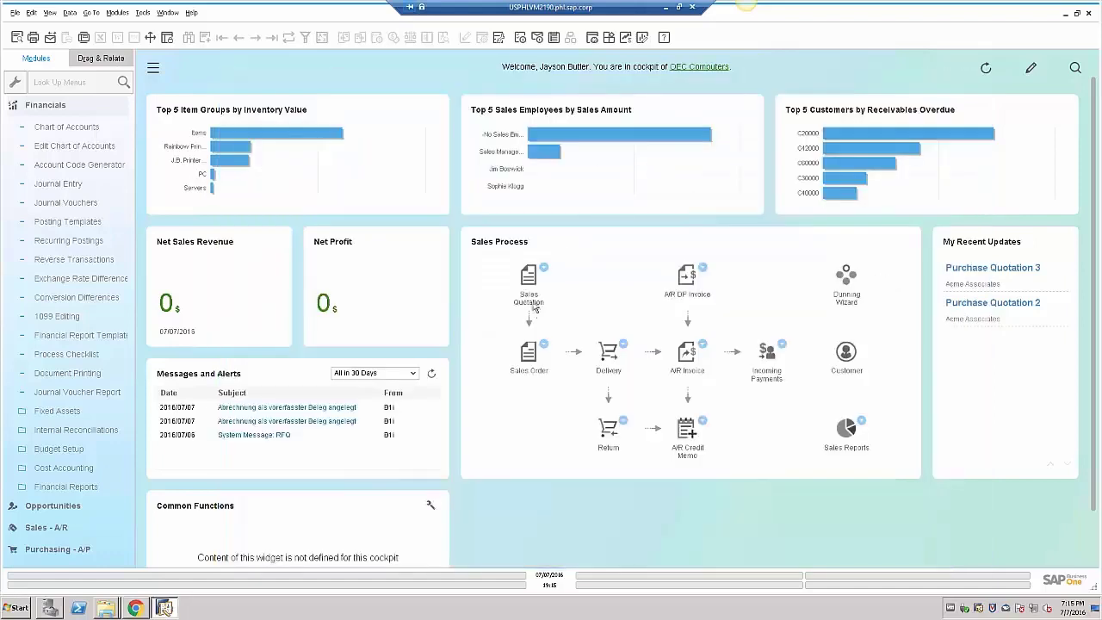
click(107, 583)
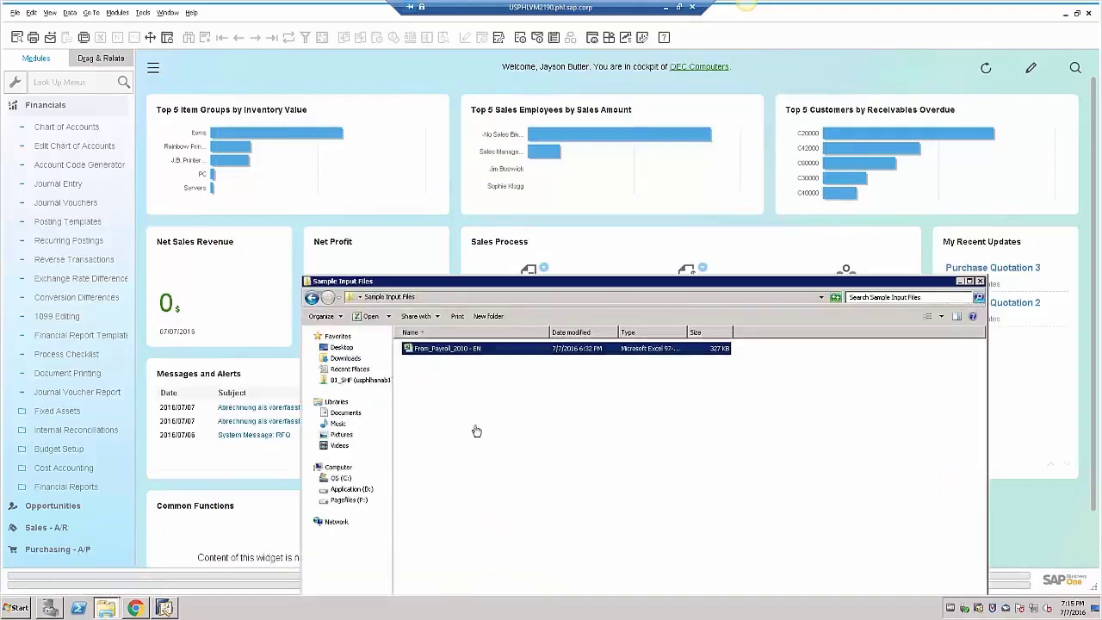
click(509, 390)
double_click(465, 350)
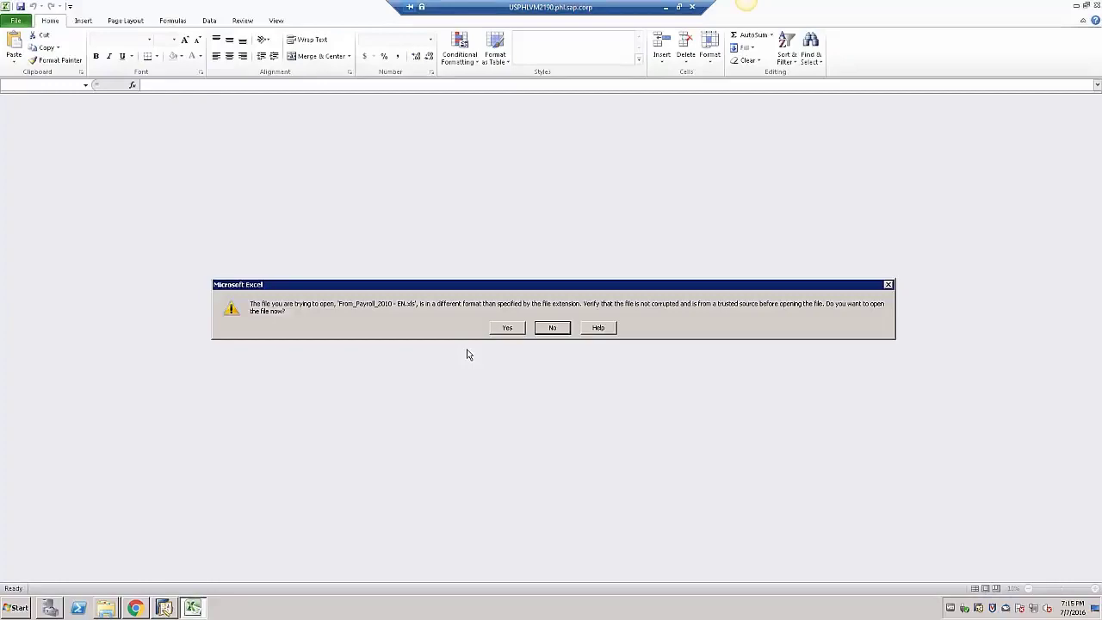
click(506, 328)
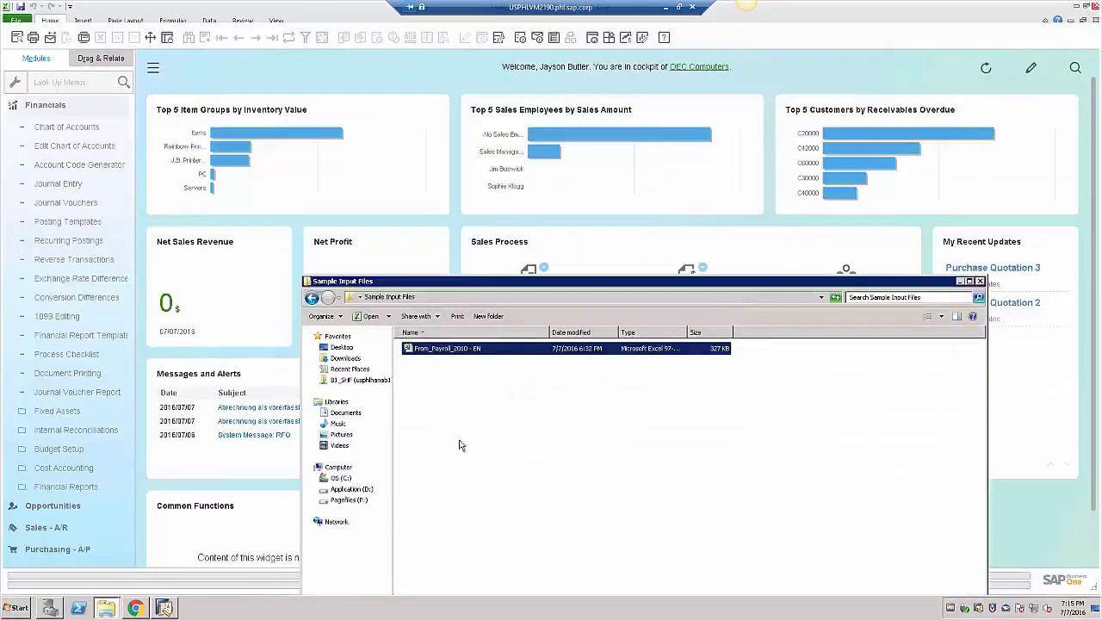
Step: Copy the From_Payroll_2010 - EN workbook and paste it into C:\temp\In
right_click(454, 352)
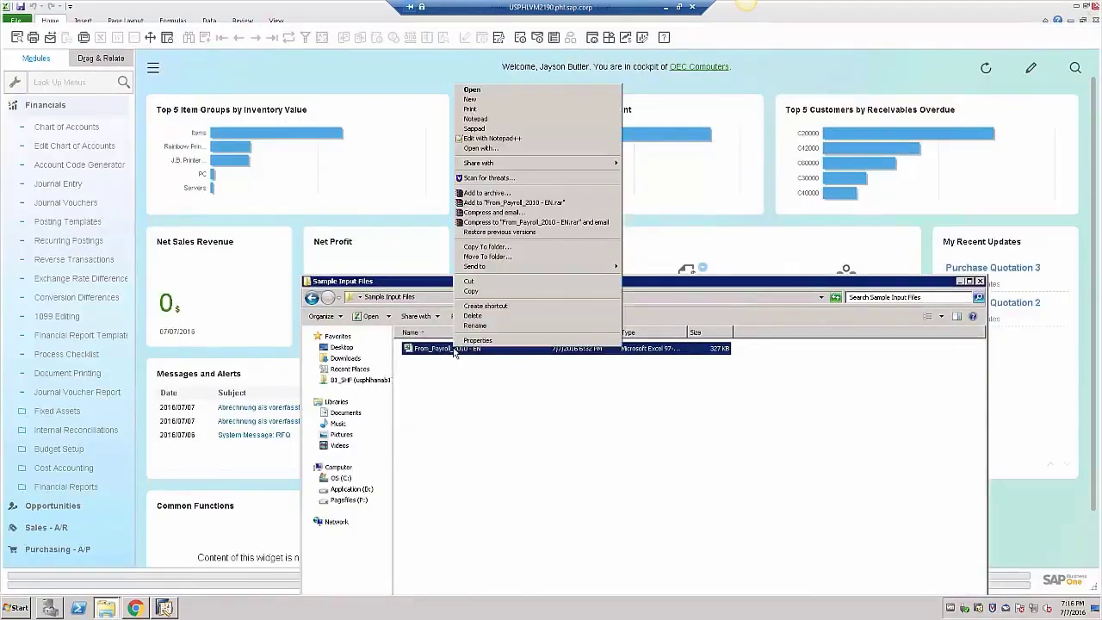
click(471, 291)
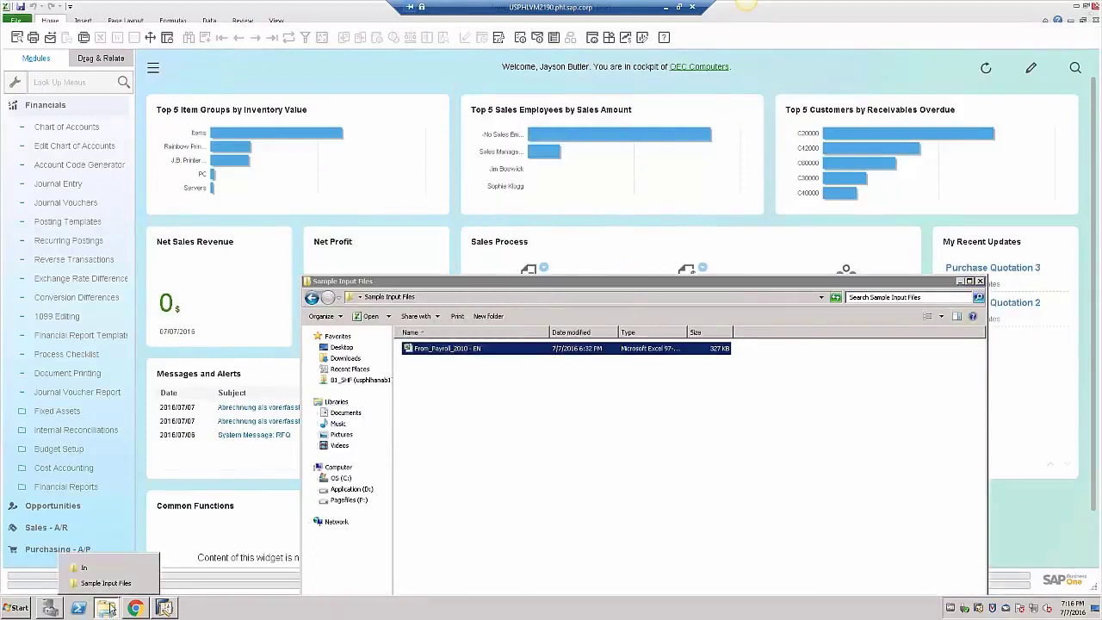
click(107, 572)
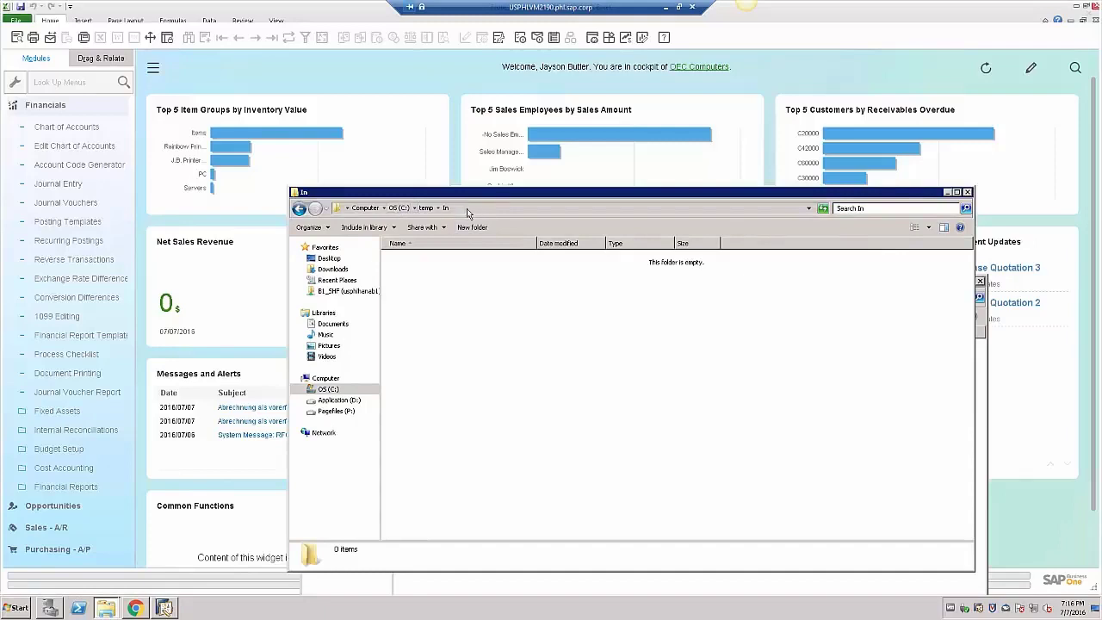
click(467, 208)
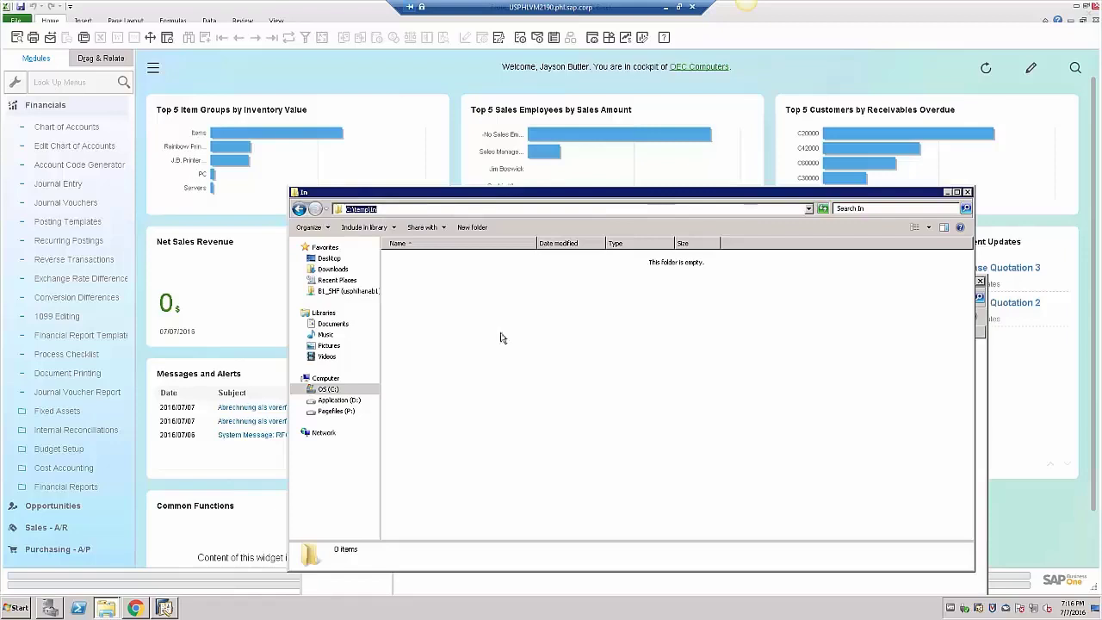
right_click(449, 283)
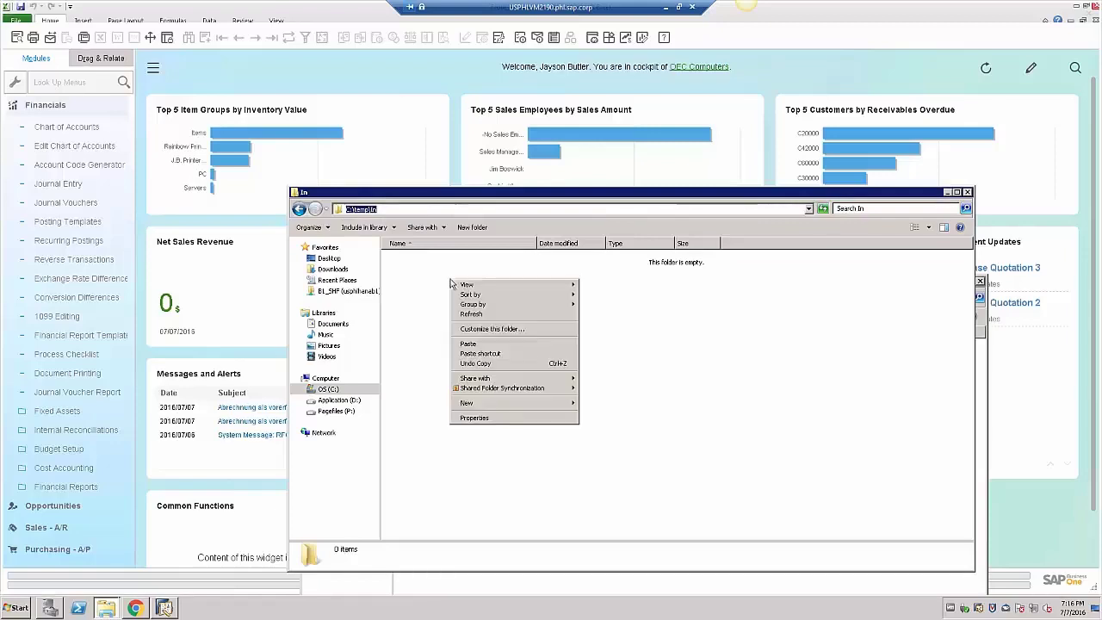
click(481, 349)
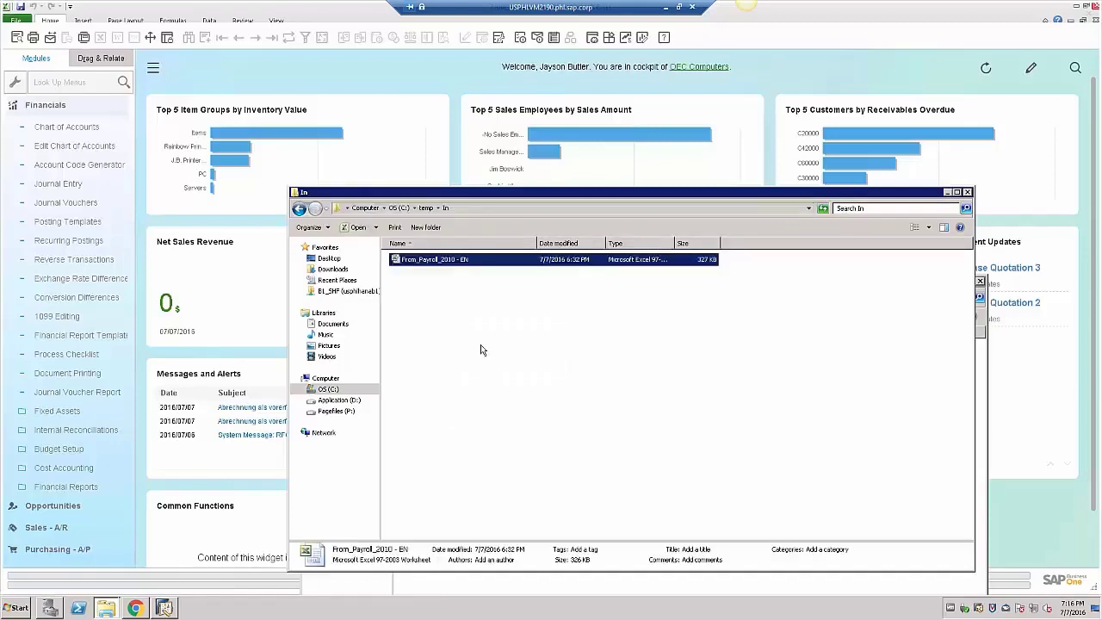
click(481, 349)
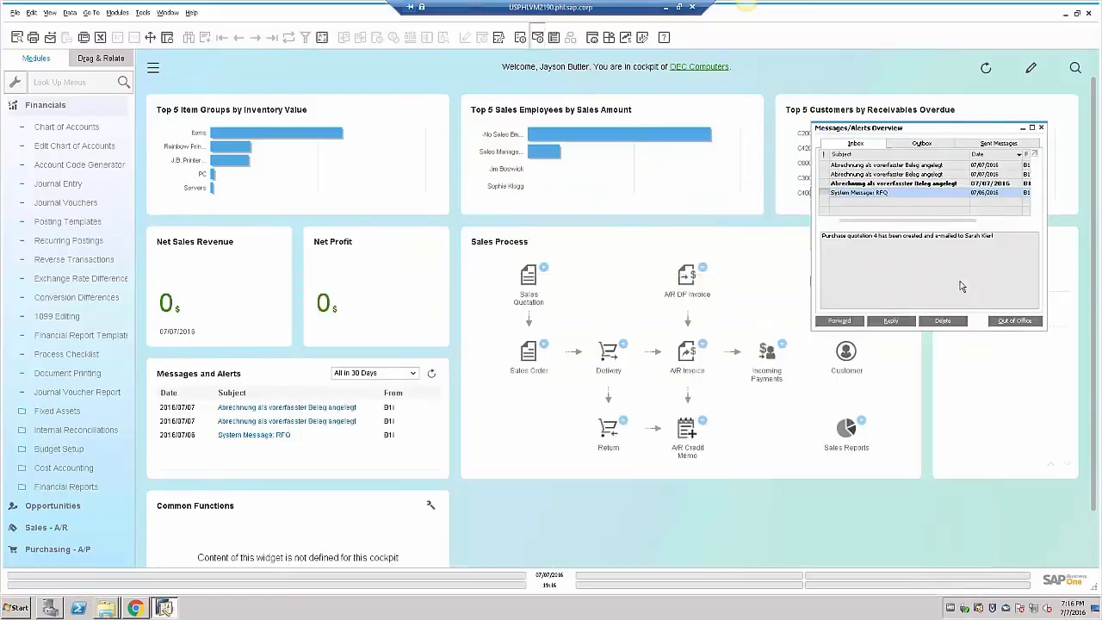
Step: Open Journal Voucher 3 from the payroll alert's Vorerfasster Beleg link and widen its account name column
click(883, 184)
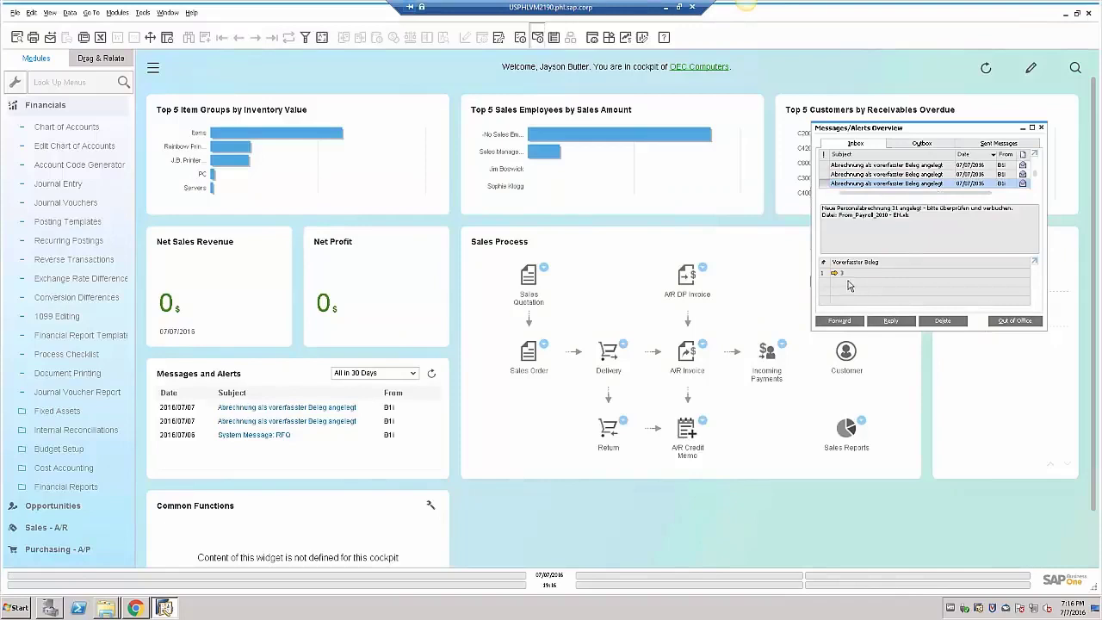
click(834, 273)
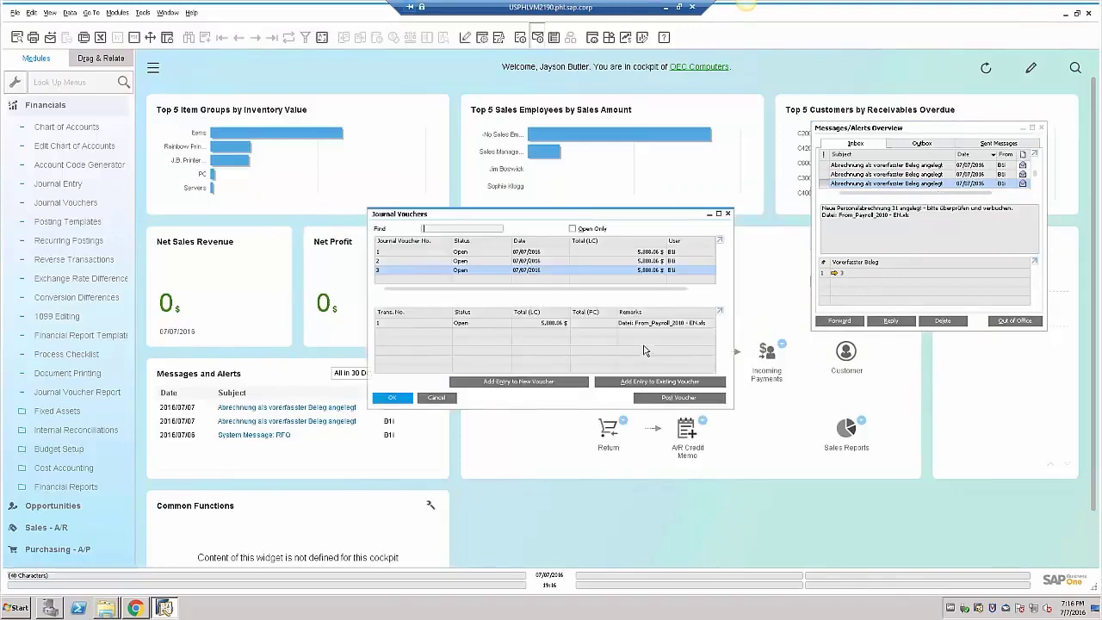
click(386, 327)
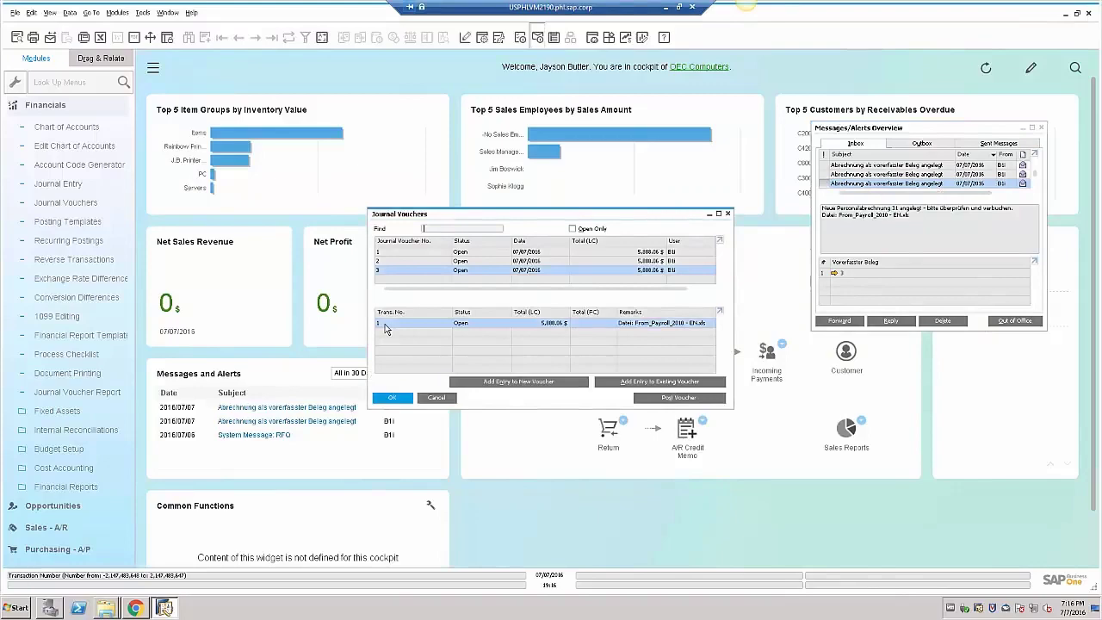
double_click(386, 327)
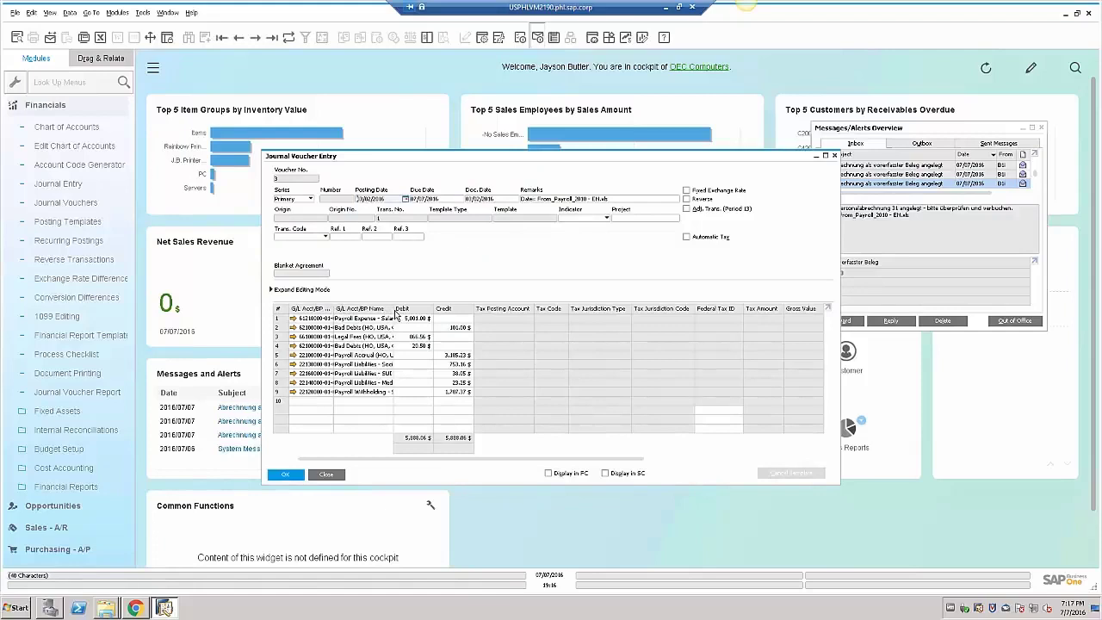
double_click(394, 311)
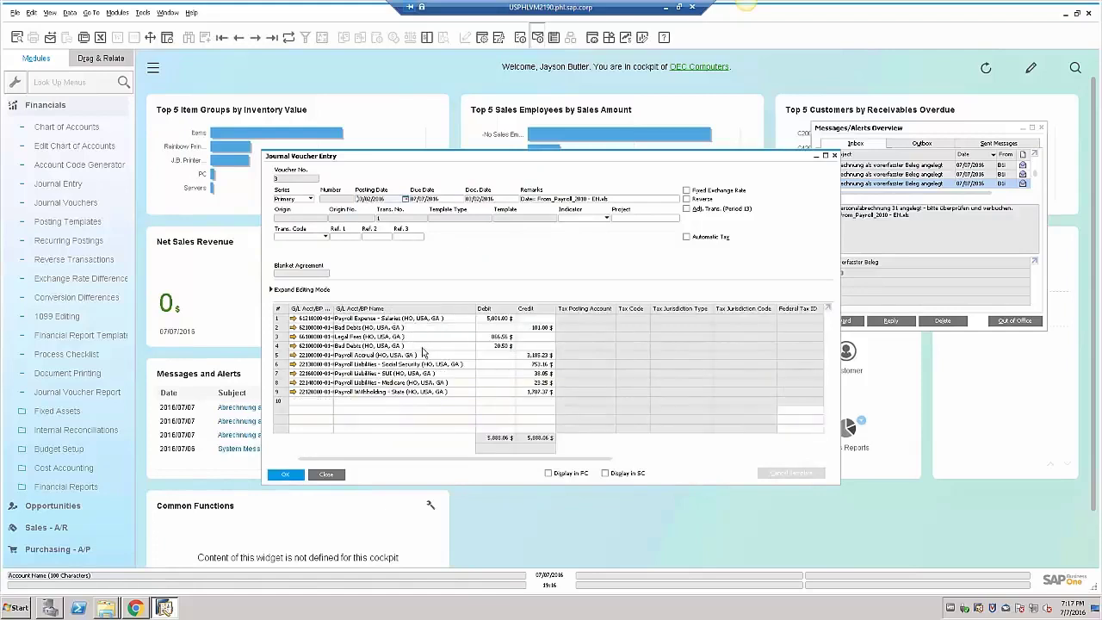